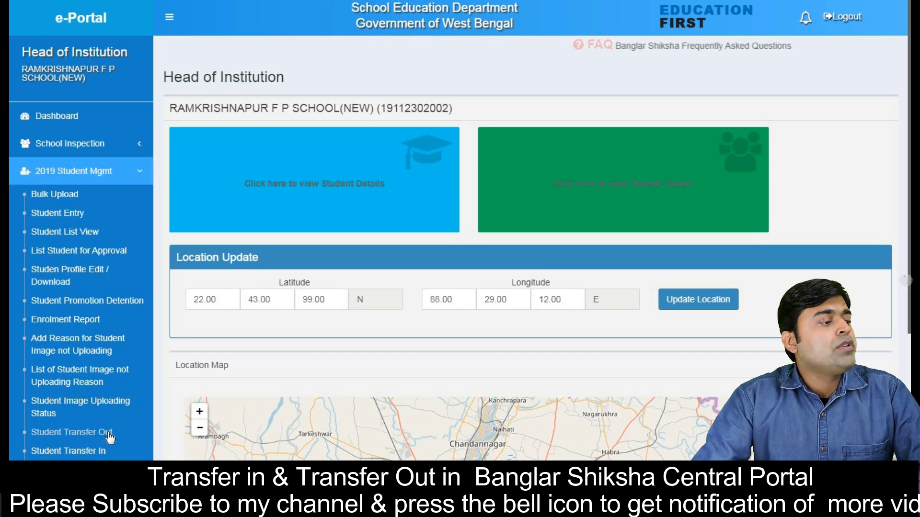
Step: Open the Students Transfer Out page from the sidebar and focus its Student Code field
{"action": "left_click", "coordinate": [110, 437]}
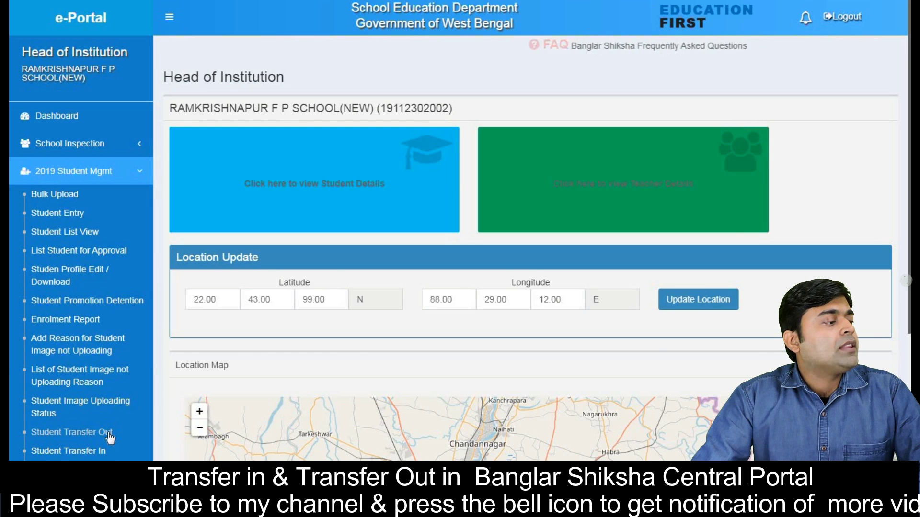
{"action": "left_click", "coordinate": [489, 142]}
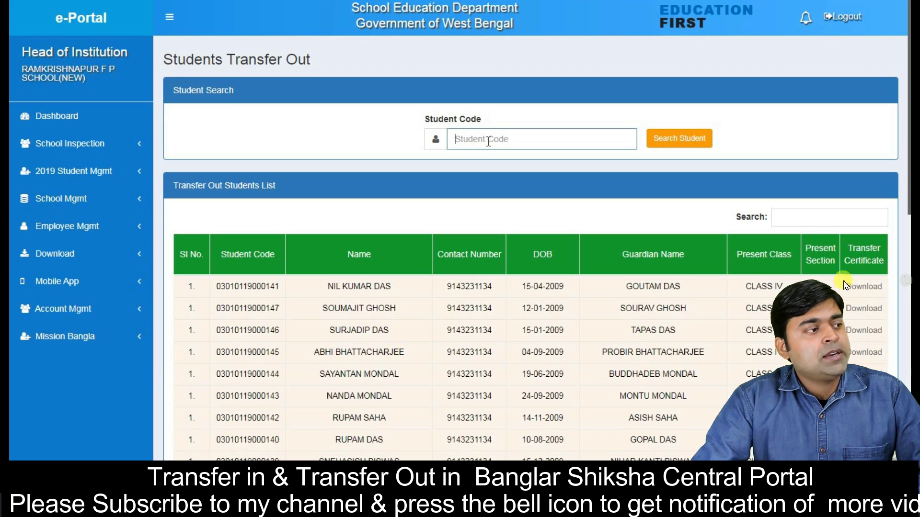
{"action": "left_click", "coordinate": [487, 138]}
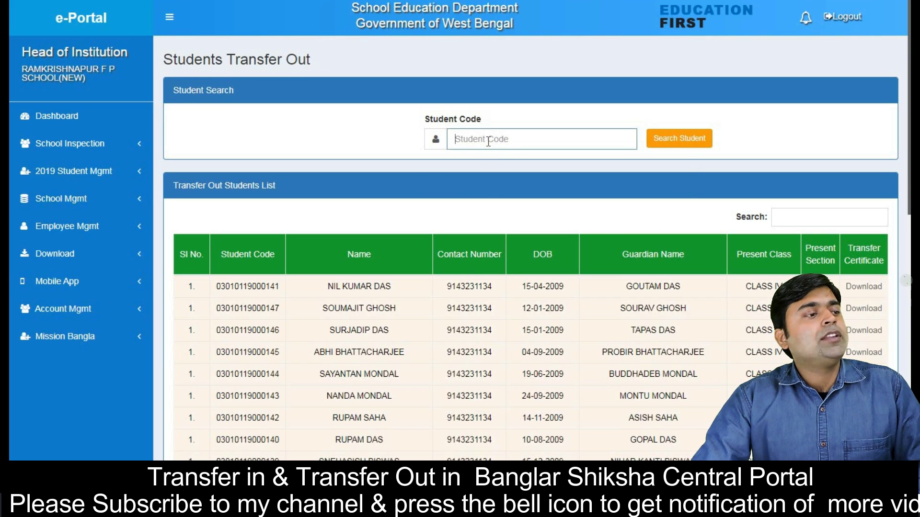
Step: Paste the student's code and search to show their basic details and the transfer form
{"action": "key", "text": "ctrl+v"}
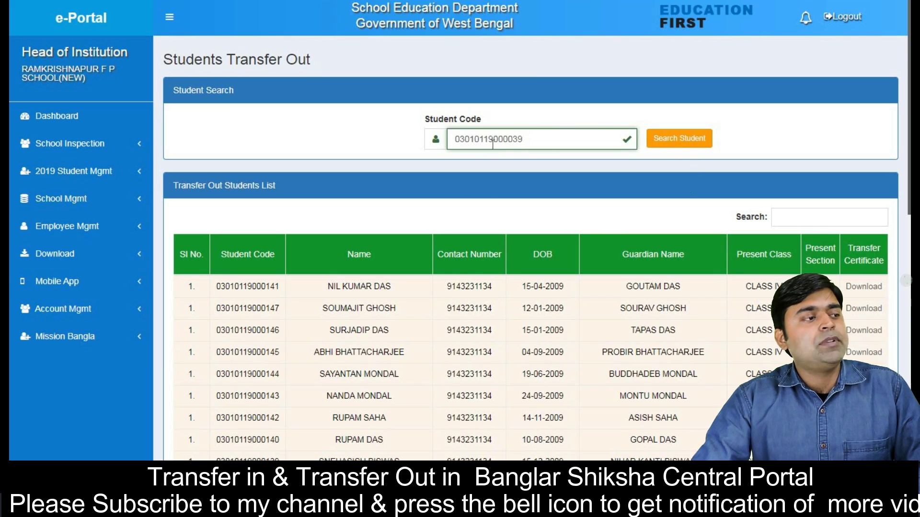
{"action": "left_click", "coordinate": [674, 143]}
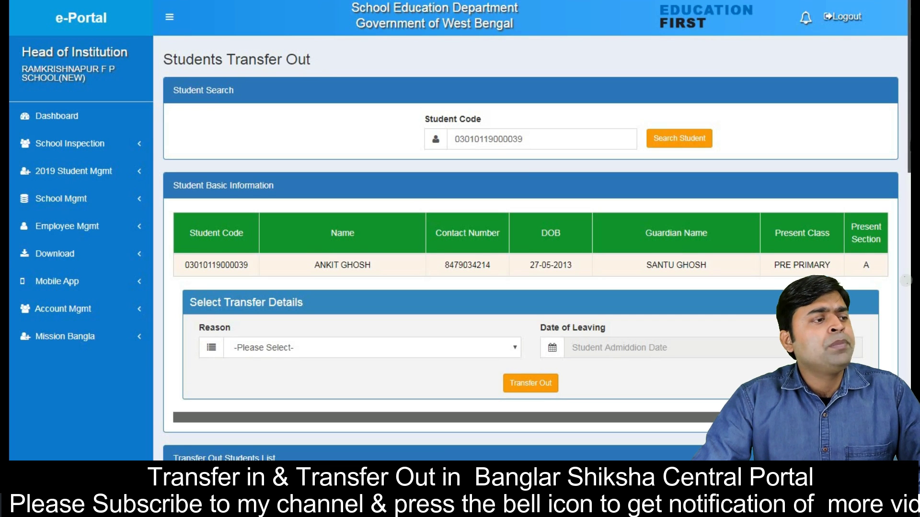
{"action": "scroll", "coordinate": [364, 230], "scroll_direction": "down", "scroll_amount": 2}
Step: Submit Transfer Out with reason Change of School and leaving date corrected to 18/12/2019
{"action": "left_click", "coordinate": [349, 246]}
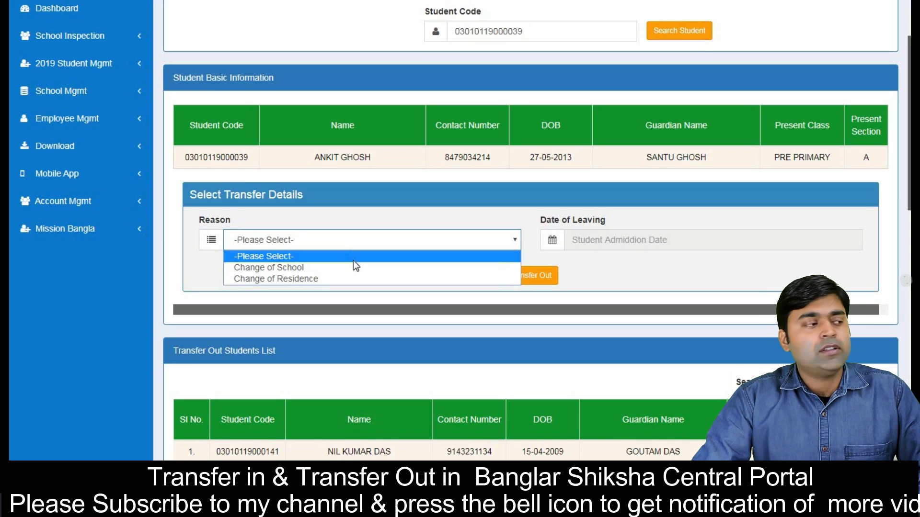
{"action": "left_click", "coordinate": [357, 268]}
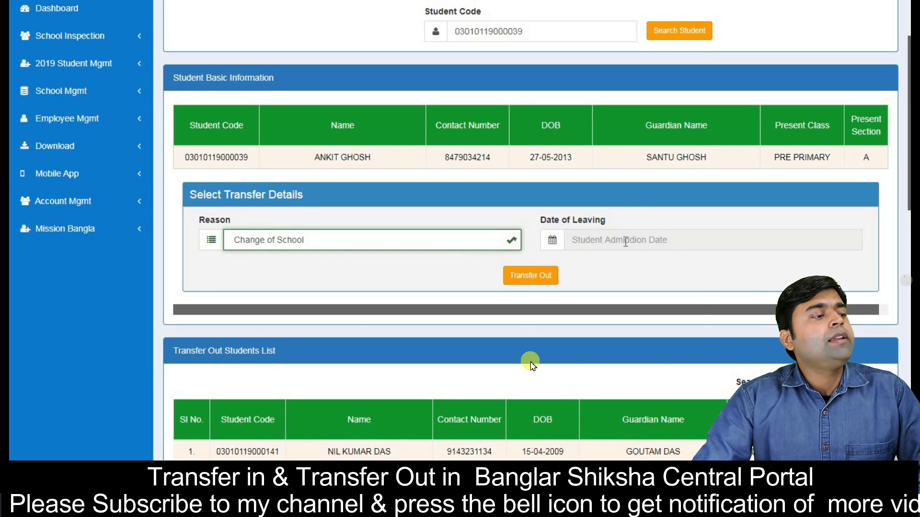
{"action": "left_click", "coordinate": [625, 242]}
{"action": "left_click", "coordinate": [655, 352]}
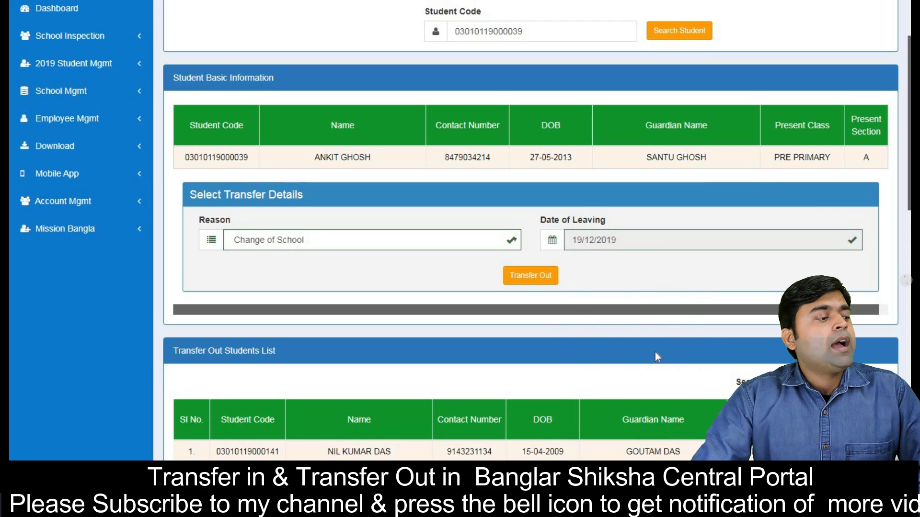
{"action": "left_click", "coordinate": [536, 276]}
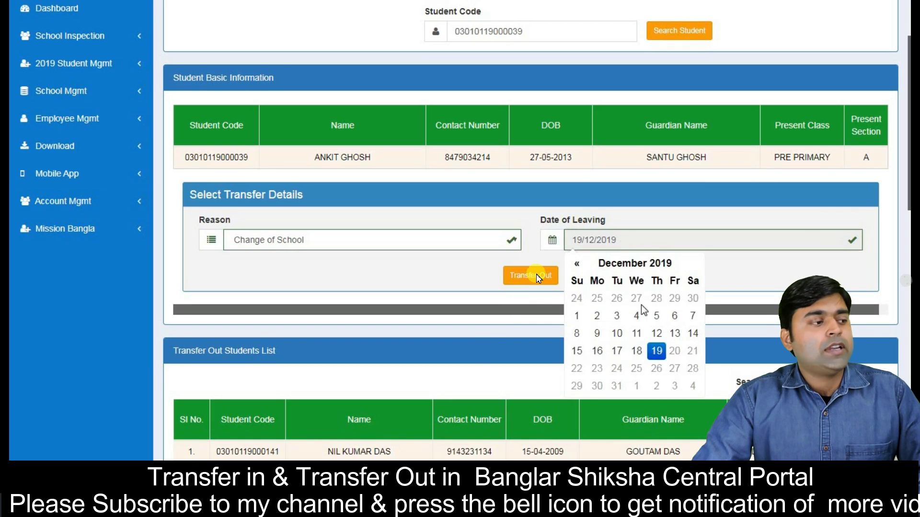
{"action": "left_click", "coordinate": [639, 350]}
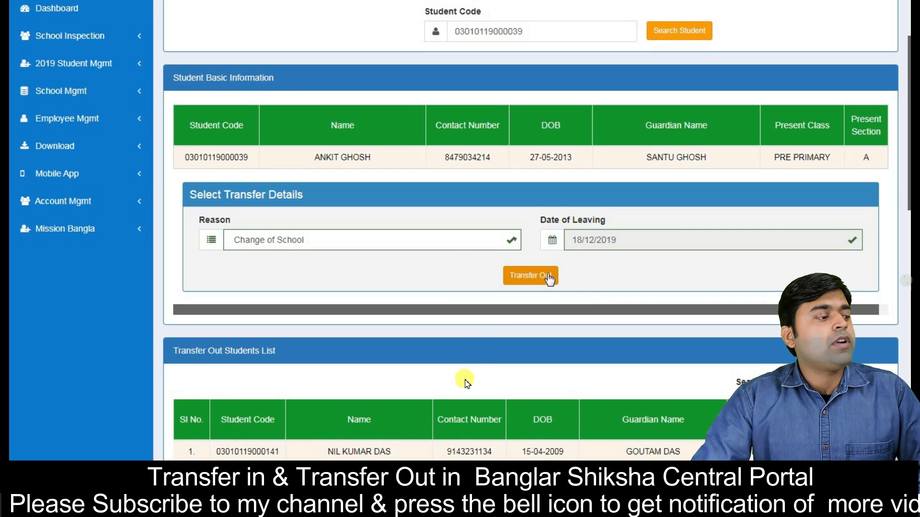
{"action": "left_click", "coordinate": [547, 274]}
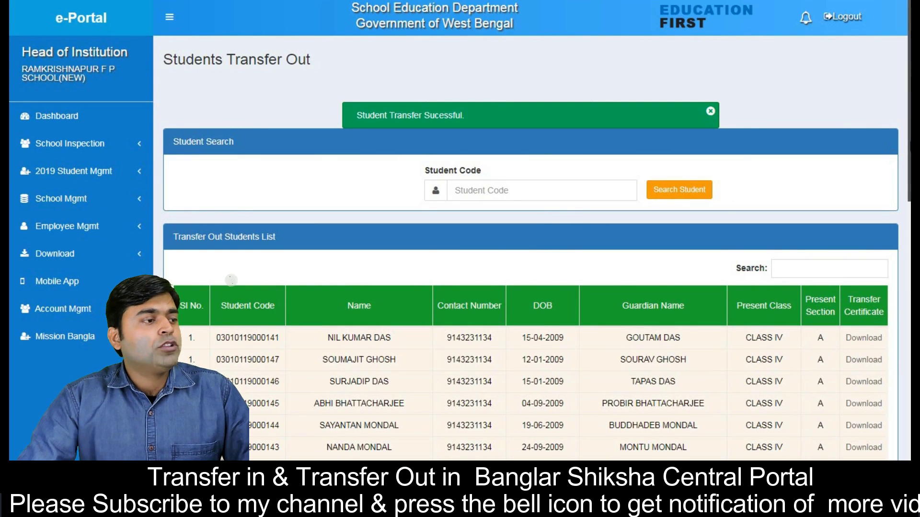
Step: Search the page for the student's code and highlight their row in the transferred-out list
{"action": "key", "text": "ctrl+f"}
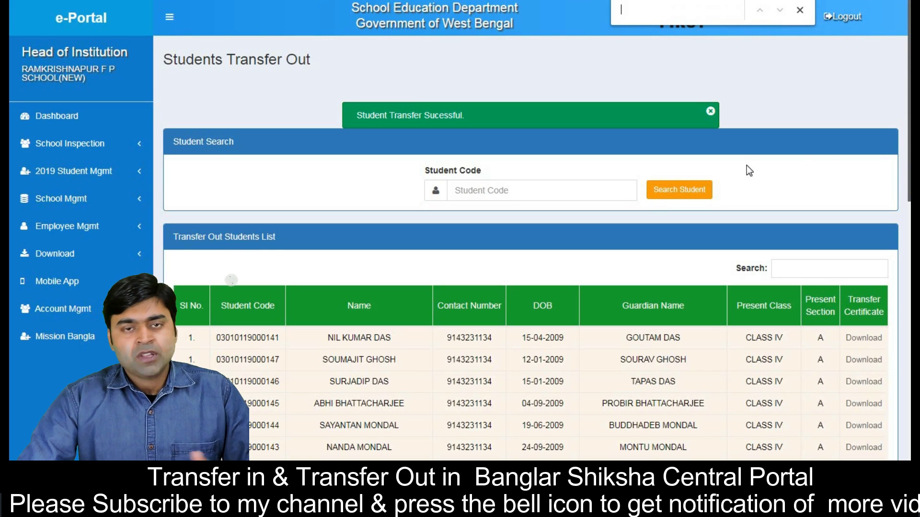
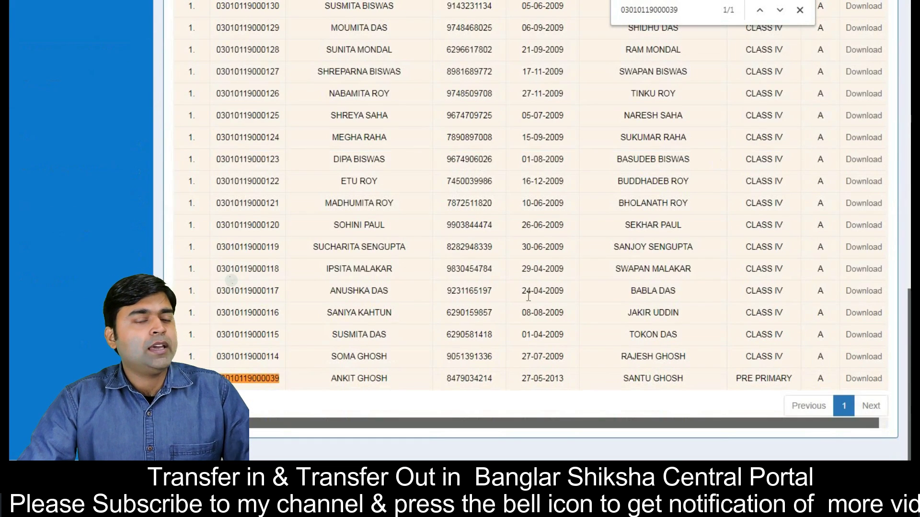
{"action": "left_click_drag", "start_coordinate": [247, 379], "coordinate": [762, 374]}
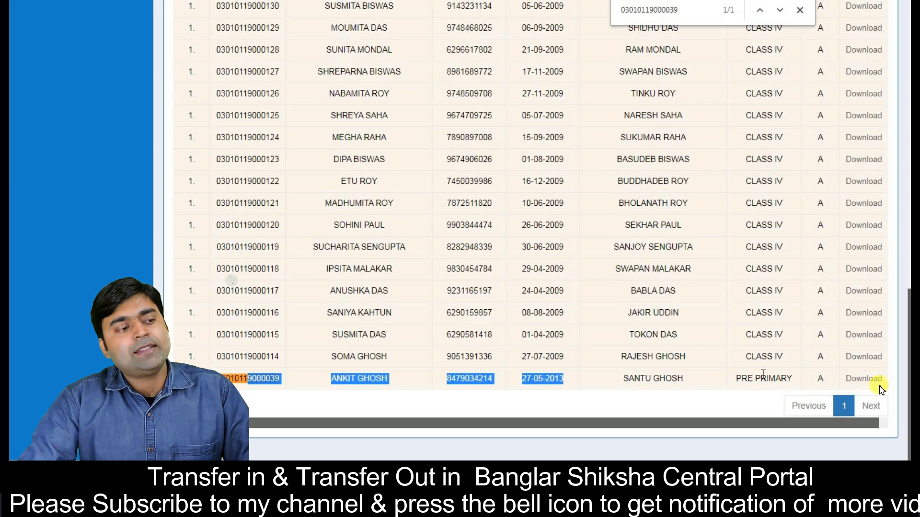
{"action": "left_click_drag", "start_coordinate": [763, 374], "coordinate": [861, 386]}
{"action": "left_click", "coordinate": [705, 401]}
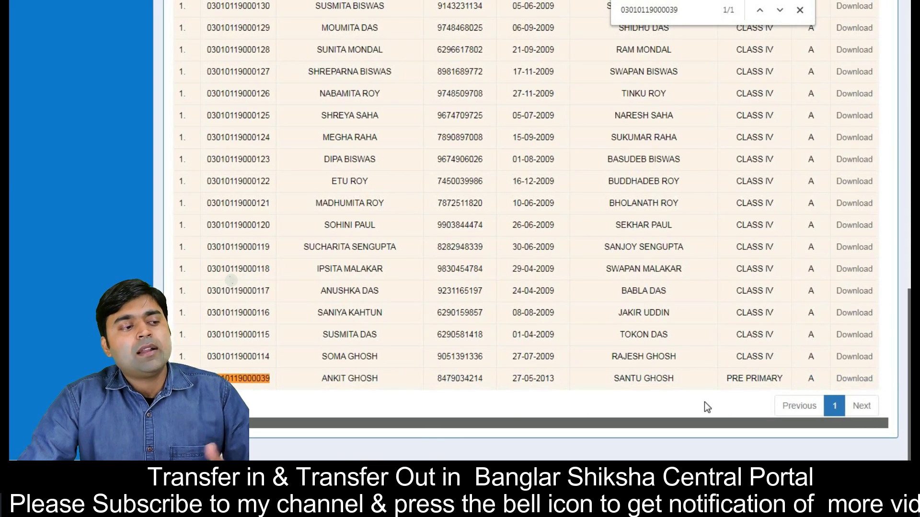
{"action": "key", "text": "Escape"}
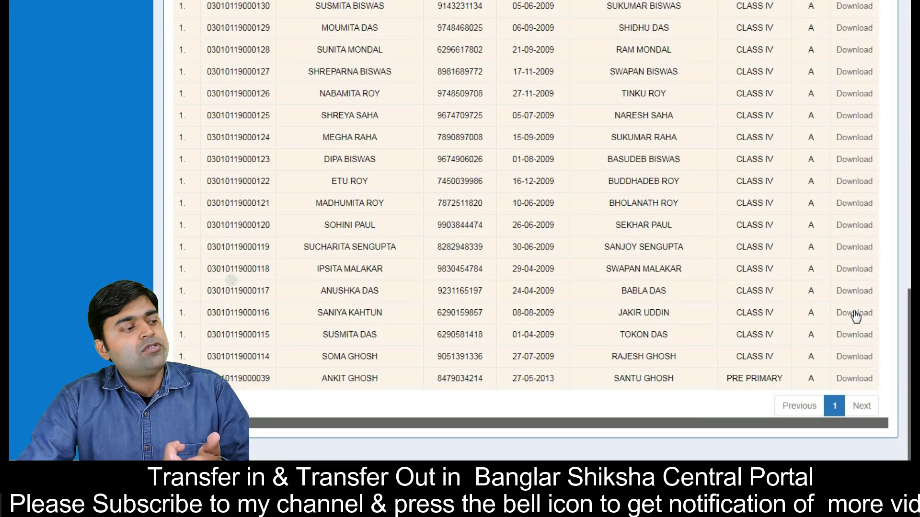
{"action": "left_click", "coordinate": [862, 378]}
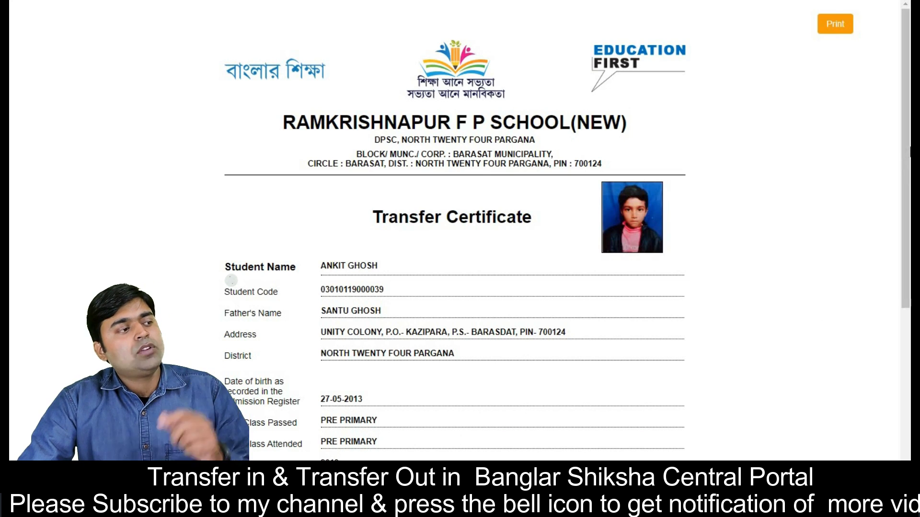
{"action": "scroll", "coordinate": [231, 280], "scroll_direction": "down", "scroll_amount": 5}
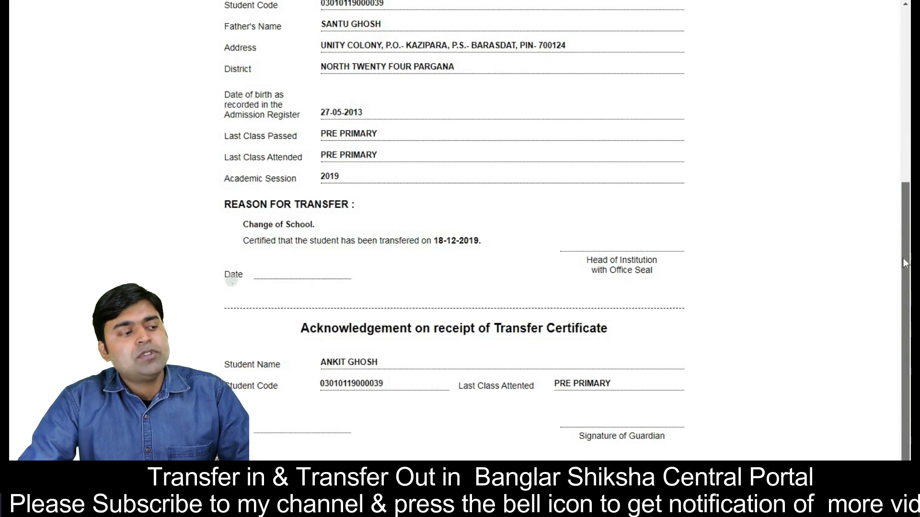
{"action": "scroll", "coordinate": [885, 127], "scroll_direction": "up", "scroll_amount": 6}
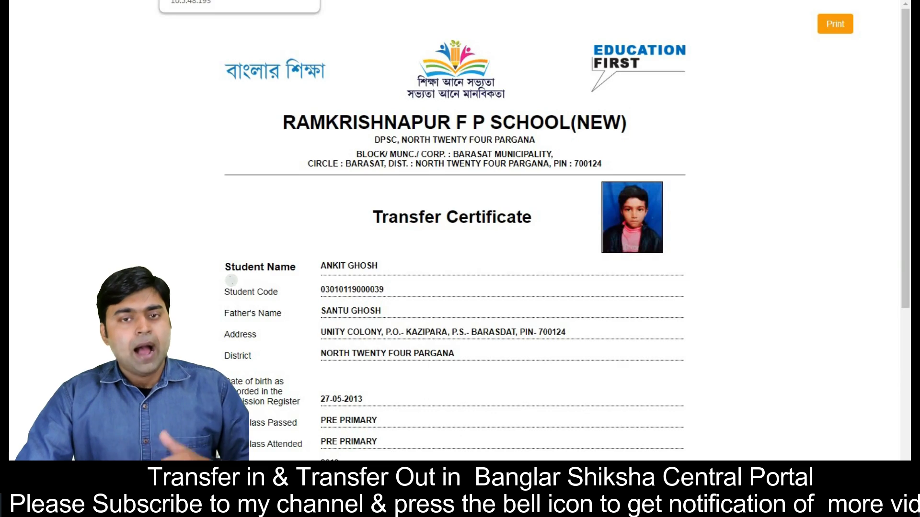
{"action": "key", "text": "ctrl+w"}
{"action": "scroll", "coordinate": [342, 245], "scroll_direction": "up", "scroll_amount": 7}
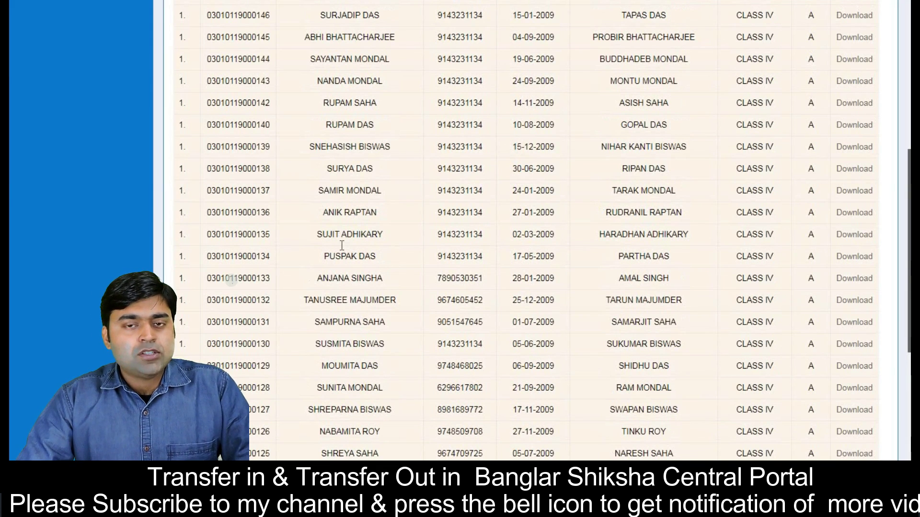
Step: Open Student Transfer In under 2019 Student Mgmt and focus the Student Code field
{"action": "scroll", "coordinate": [342, 245], "scroll_direction": "up", "scroll_amount": 8}
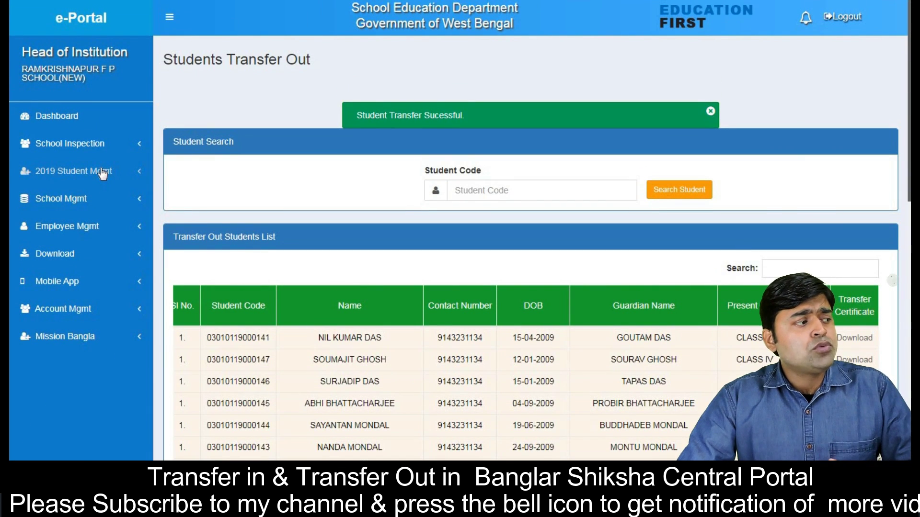
{"action": "left_click", "coordinate": [101, 174]}
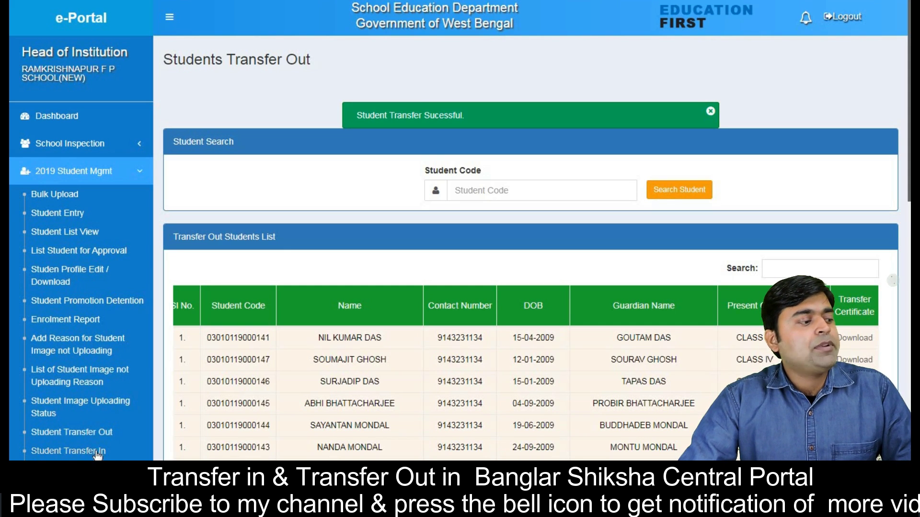
{"action": "left_click", "coordinate": [95, 451]}
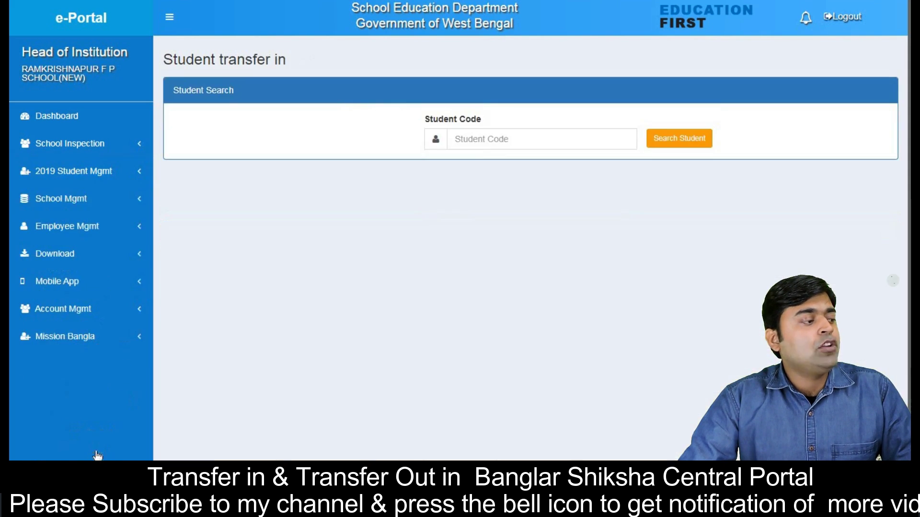
{"action": "left_click", "coordinate": [503, 140]}
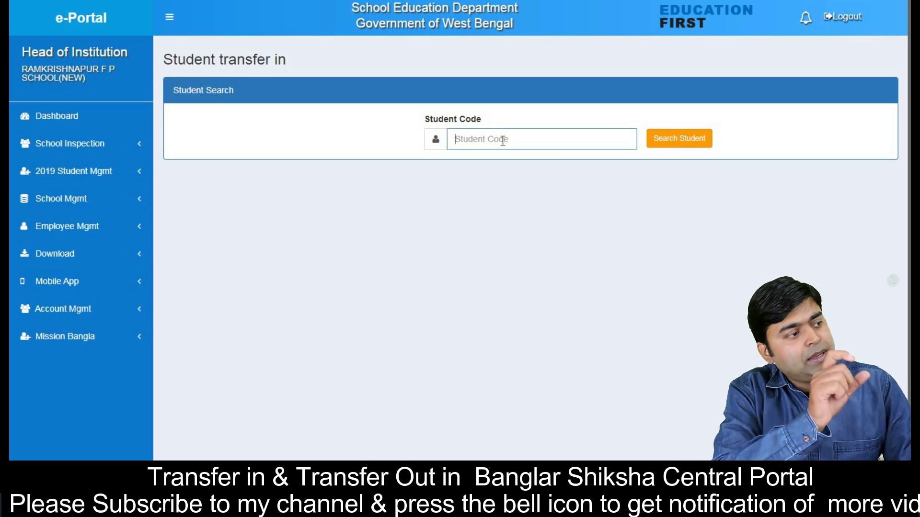
Step: Paste the incoming student's code, search, and scroll to the educational information form
{"action": "key", "text": "ctrl+v"}
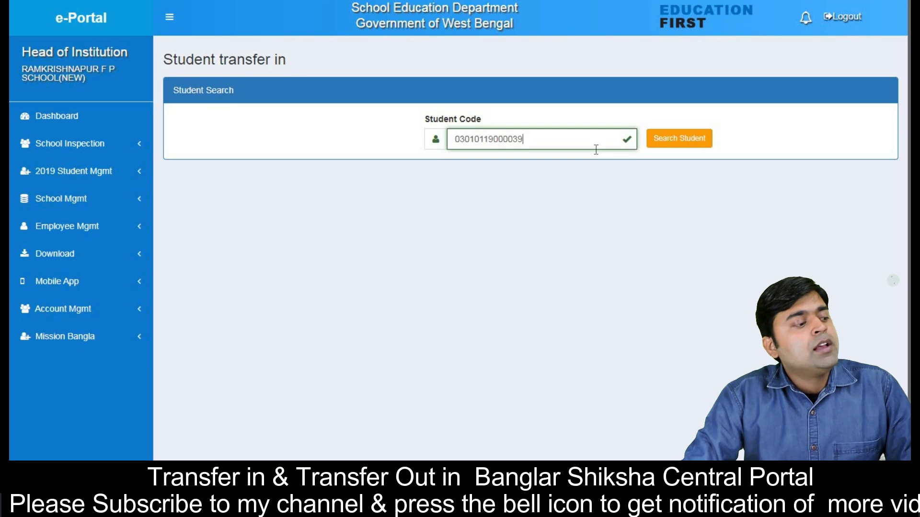
{"action": "left_click", "coordinate": [704, 142]}
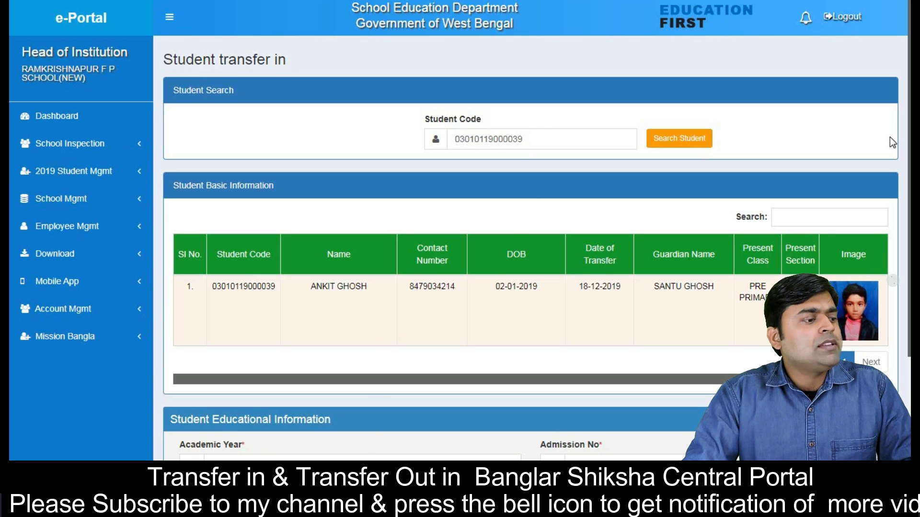
{"action": "scroll", "coordinate": [890, 137], "scroll_direction": "down", "scroll_amount": 1}
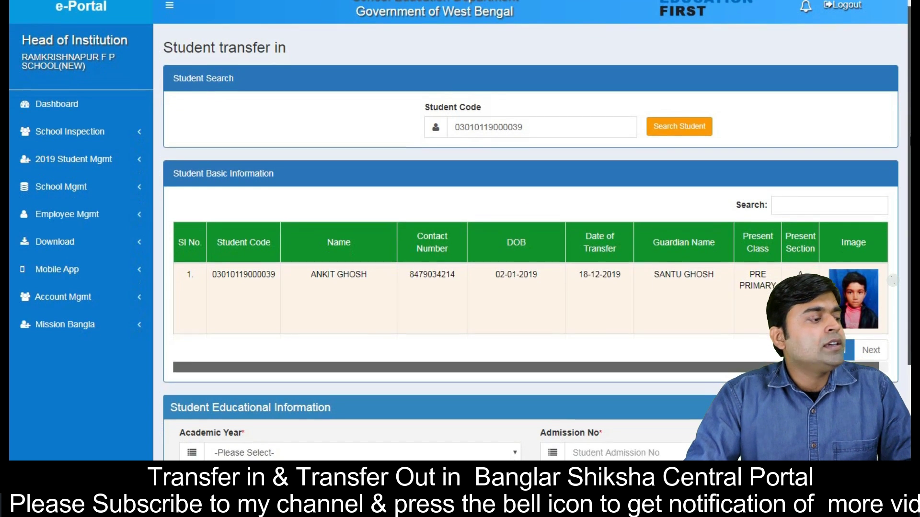
{"action": "scroll", "coordinate": [527, 230], "scroll_direction": "down", "scroll_amount": 3}
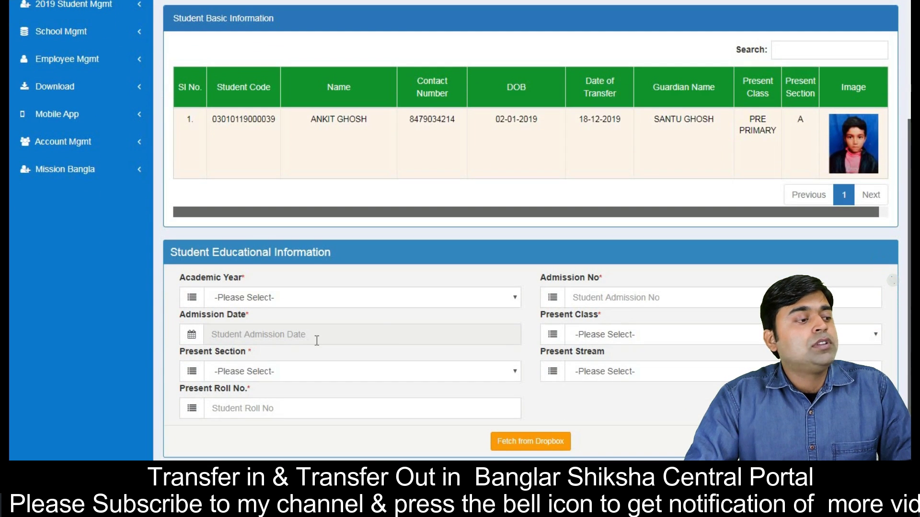
{"action": "left_click", "coordinate": [241, 302]}
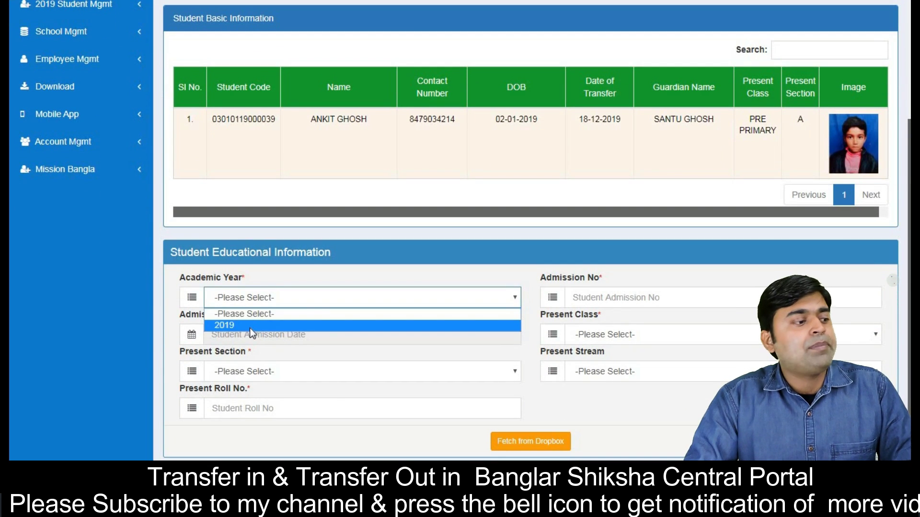
Step: Enter academic year 2019, admission no test123 and admission date 19-12-2019
{"action": "left_click", "coordinate": [251, 326]}
{"action": "left_click", "coordinate": [595, 296]}
{"action": "type", "text": "tes"}
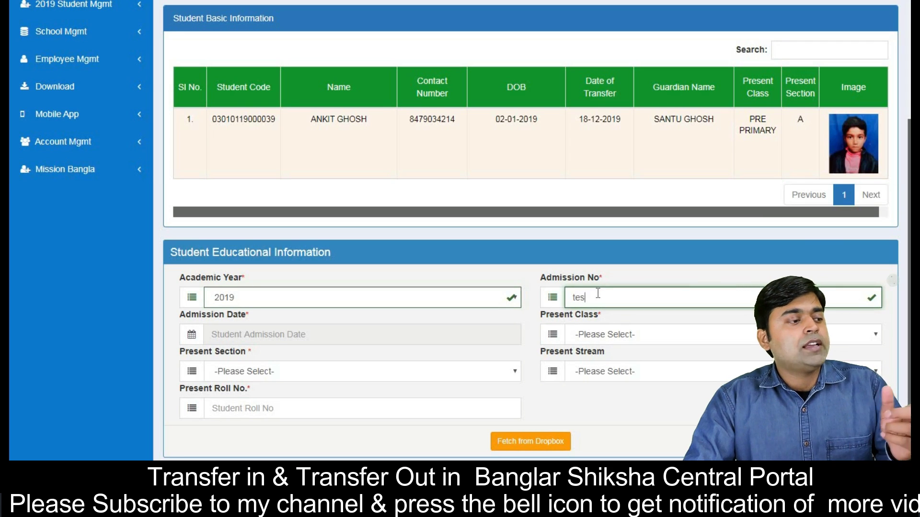
{"action": "type", "text": "t123"}
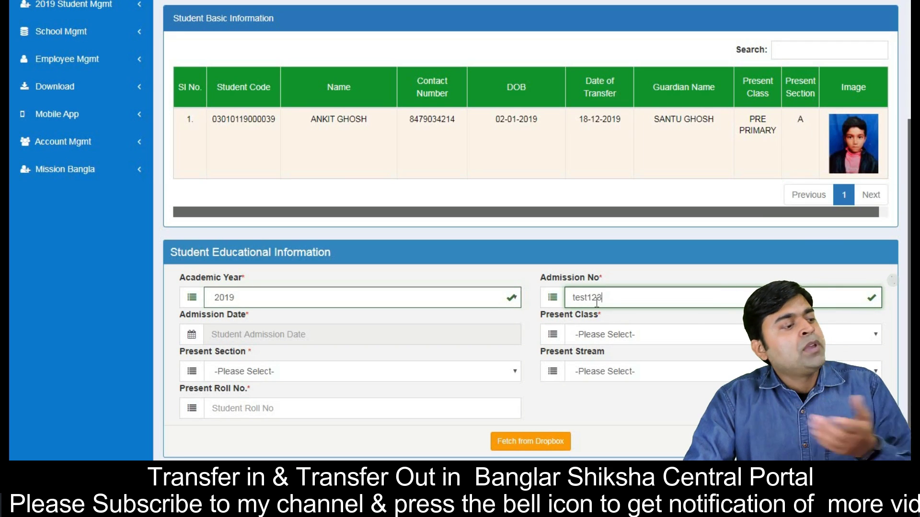
{"action": "left_click", "coordinate": [356, 334]}
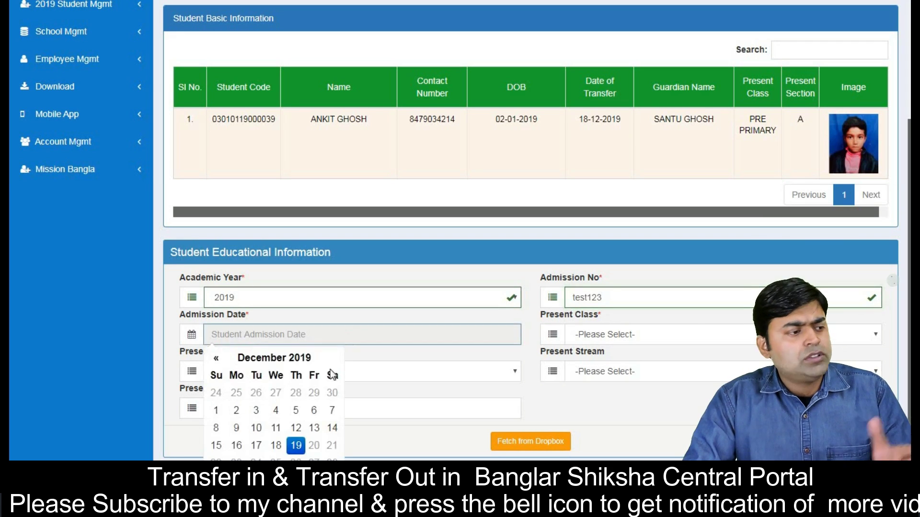
{"action": "left_click", "coordinate": [296, 448]}
Step: Choose CLASS I, section A, roll 199 and submit Fetch from Dropbox
{"action": "left_click", "coordinate": [600, 337]}
{"action": "left_click", "coordinate": [609, 374]}
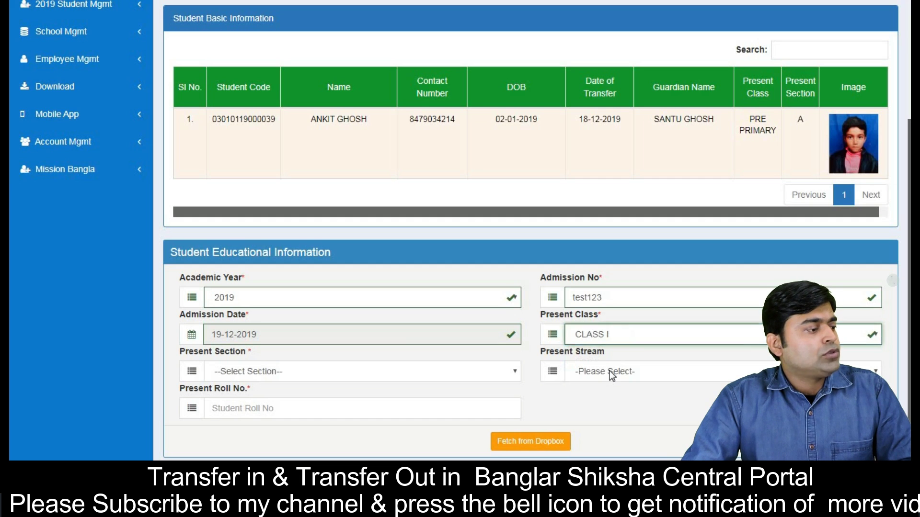
{"action": "left_click", "coordinate": [374, 378]}
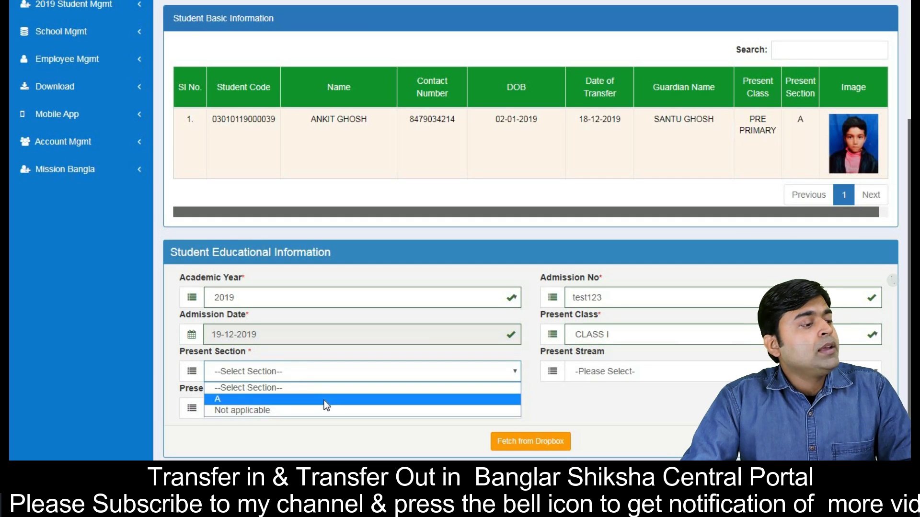
{"action": "left_click", "coordinate": [325, 402]}
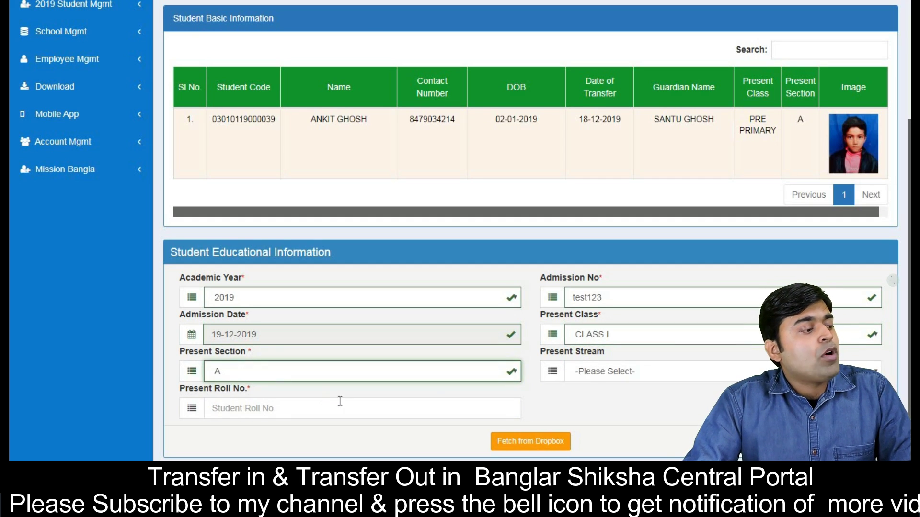
{"action": "left_click", "coordinate": [390, 416]}
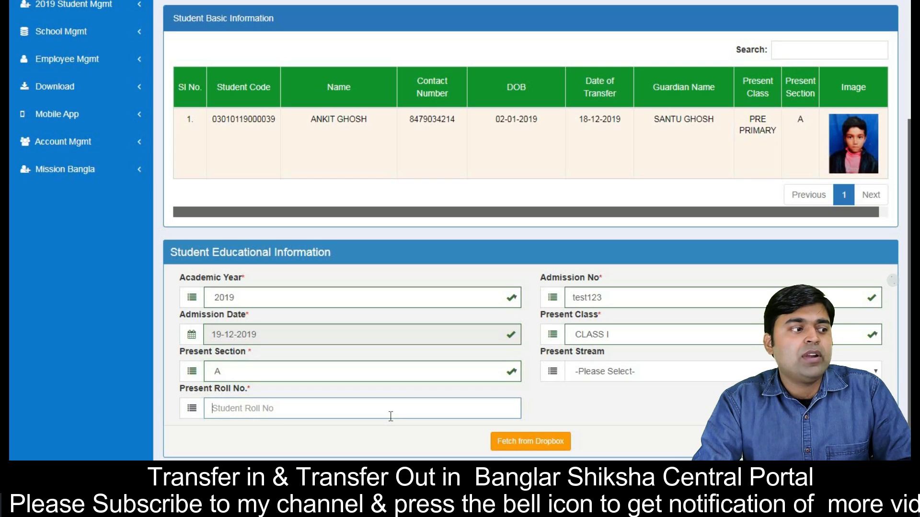
{"action": "type", "text": "199"}
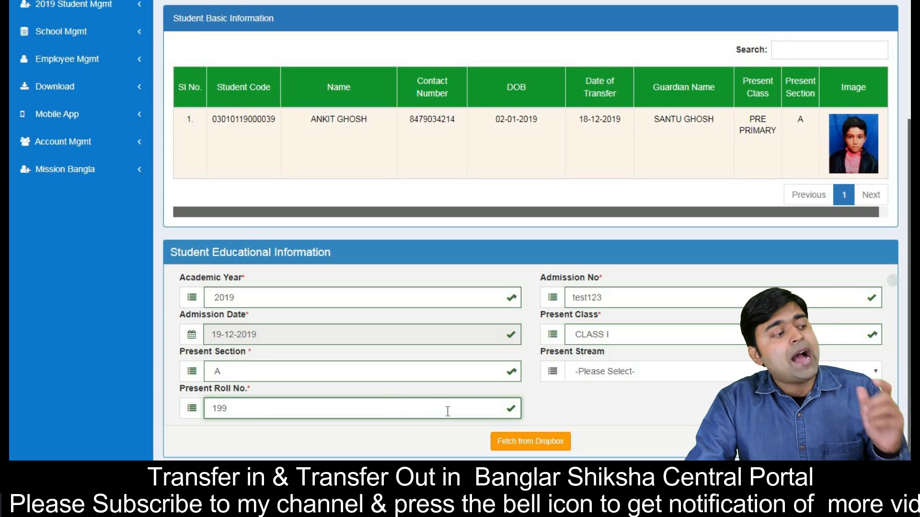
{"action": "left_click", "coordinate": [509, 444]}
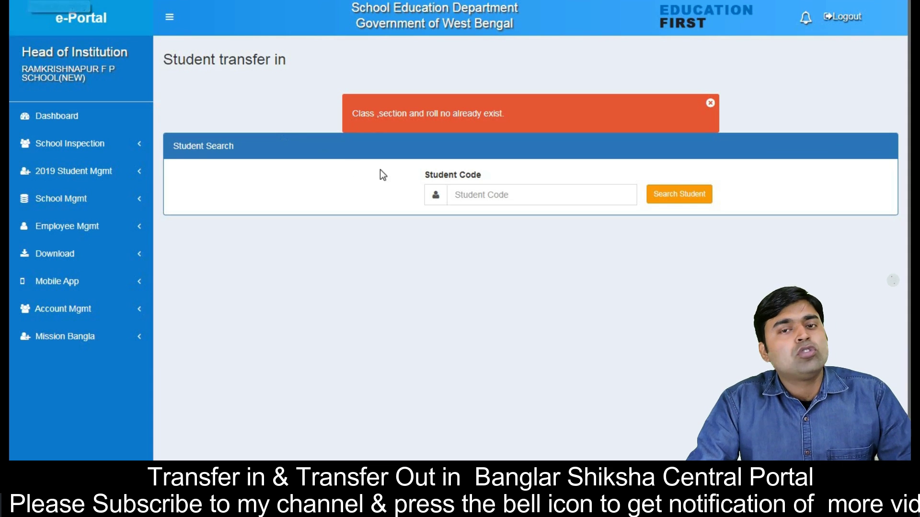
Step: Paste the student's code into Student Code again and search to reload the blank form
{"action": "left_click", "coordinate": [511, 190]}
{"action": "key", "text": "ctrl+v"}
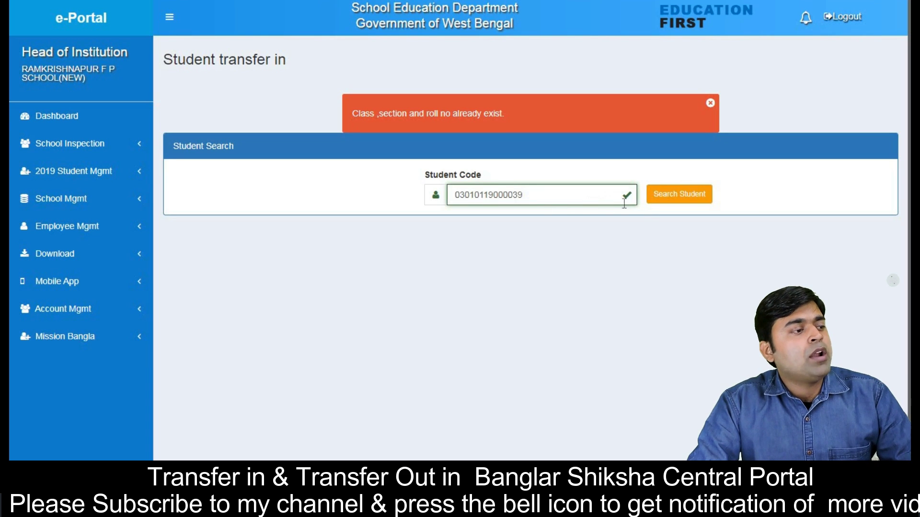
{"action": "left_click", "coordinate": [663, 205]}
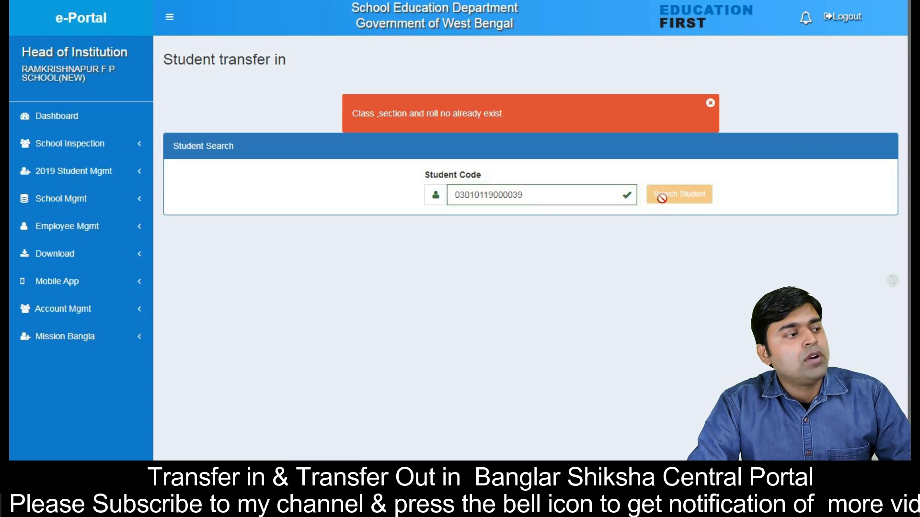
{"action": "scroll", "coordinate": [395, 249], "scroll_direction": "down", "scroll_amount": 4}
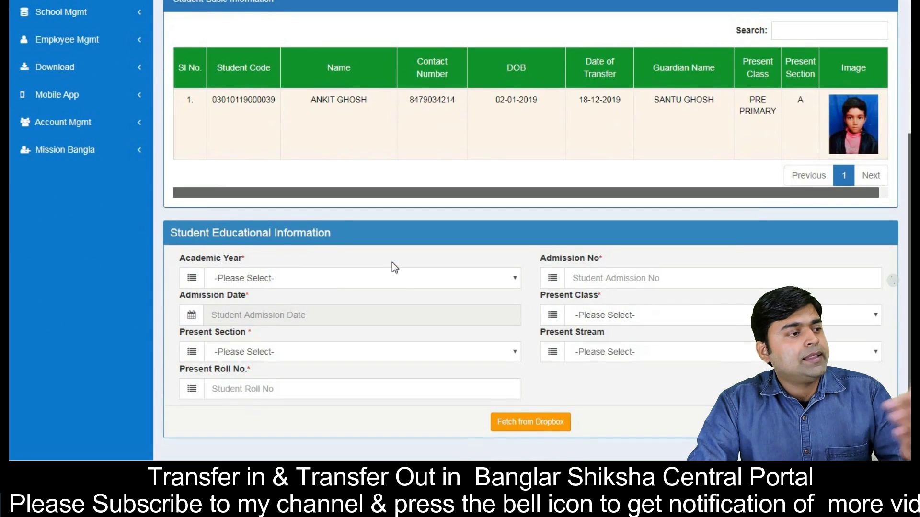
Step: Enter academic year 2019, admission no test123 and admission date 19 December 2019
{"action": "scroll", "coordinate": [545, 263], "scroll_direction": "up", "scroll_amount": 1}
{"action": "scroll", "coordinate": [545, 263], "scroll_direction": "down", "scroll_amount": 1}
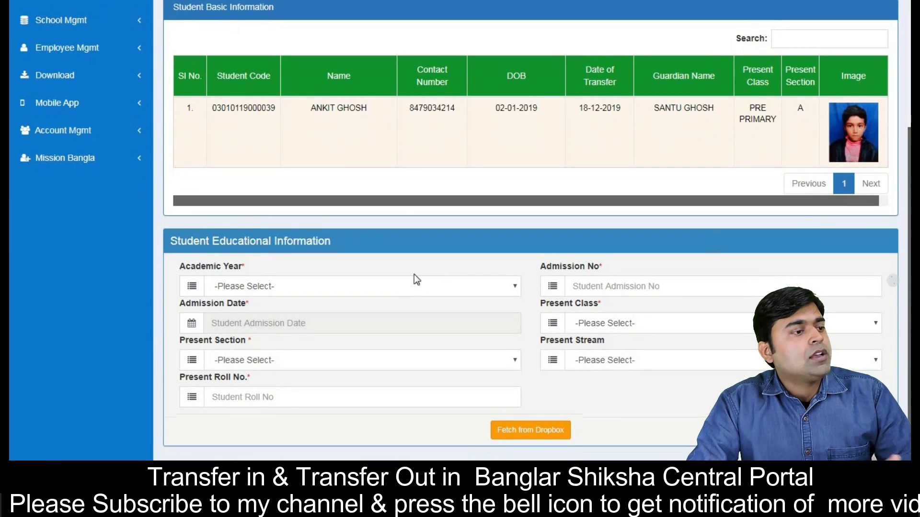
{"action": "left_click", "coordinate": [404, 288]}
{"action": "left_click", "coordinate": [401, 313]}
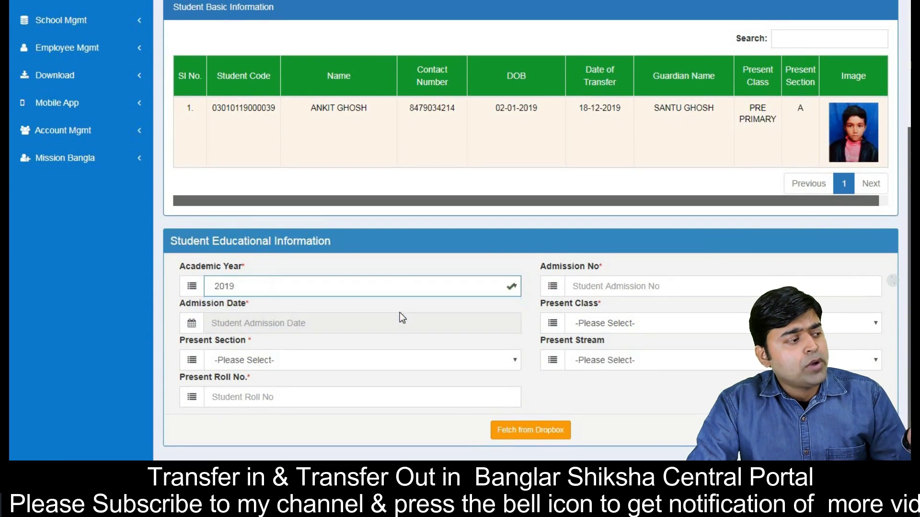
{"action": "left_click", "coordinate": [603, 281]}
{"action": "type", "text": "tesy"}
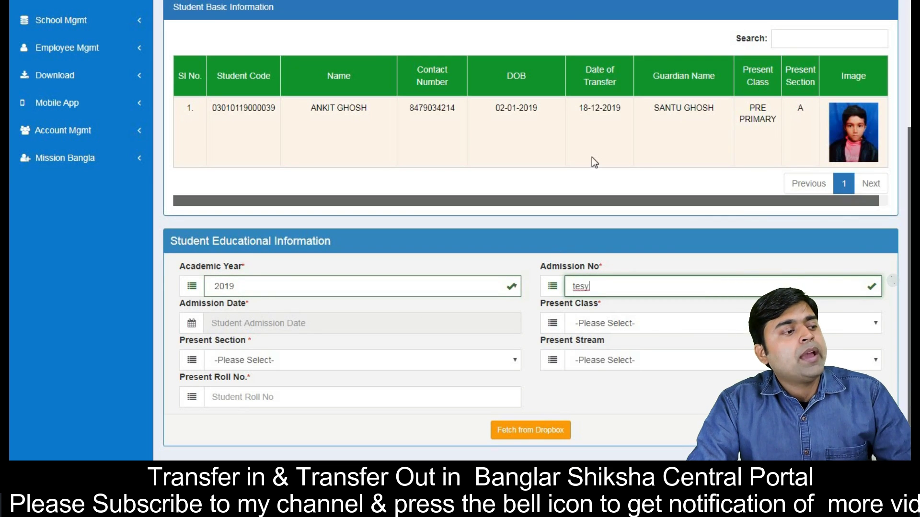
{"action": "key", "text": "BackSpace"}
{"action": "type", "text": "t123"}
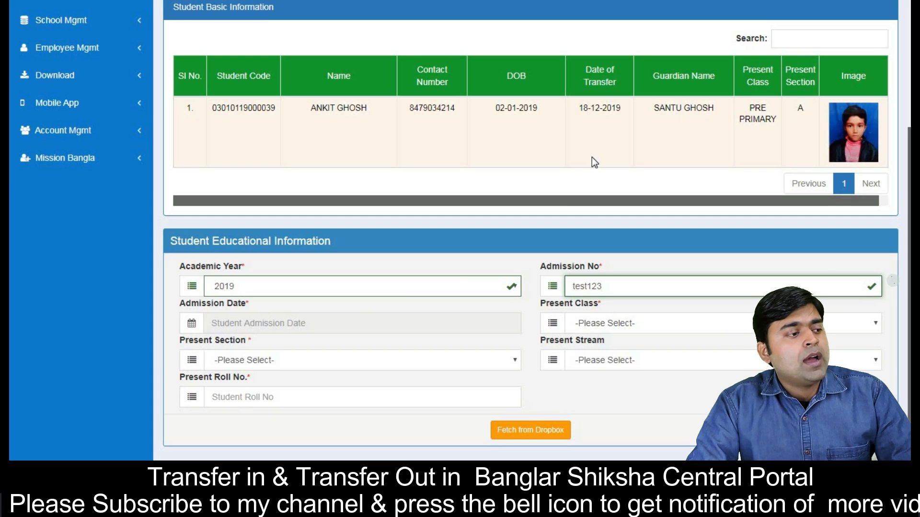
{"action": "left_click", "coordinate": [353, 323]}
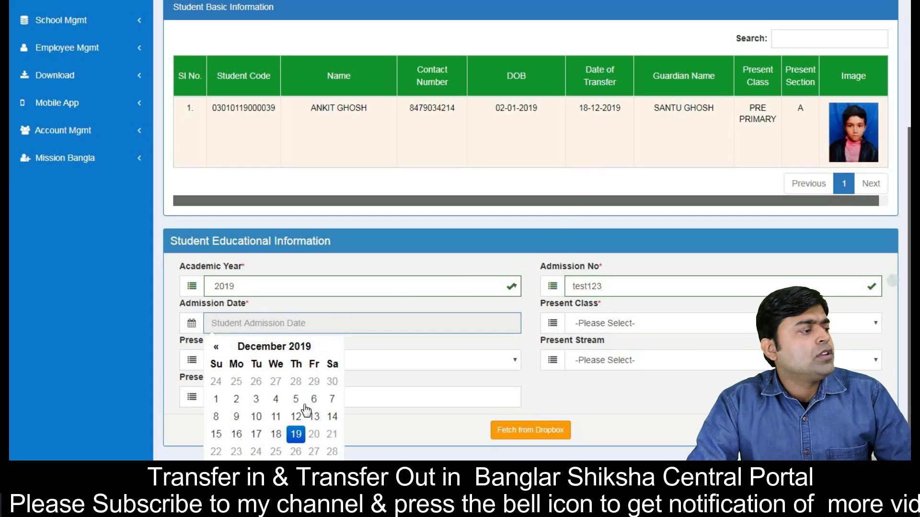
{"action": "left_click", "coordinate": [295, 434]}
Step: Choose CLASS I, section A, roll 200 and submit Fetch from Dropbox
{"action": "left_click", "coordinate": [611, 332]}
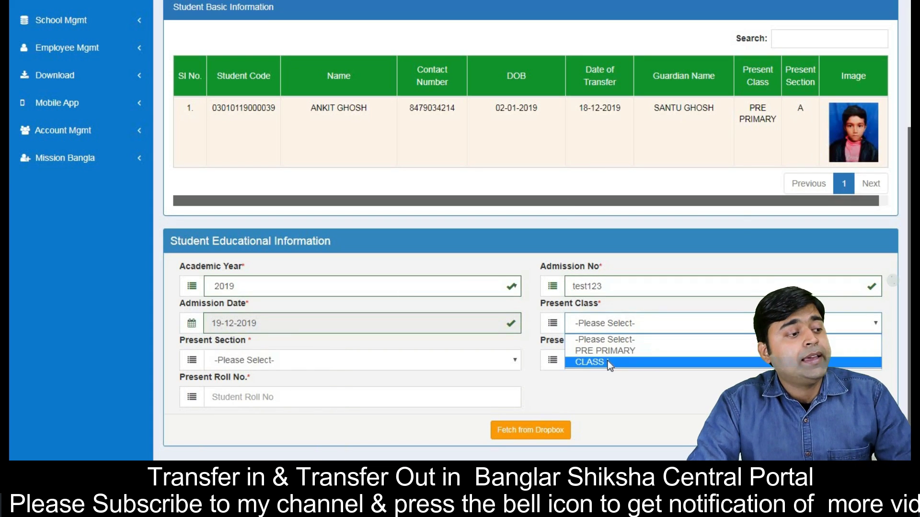
{"action": "left_click", "coordinate": [607, 361]}
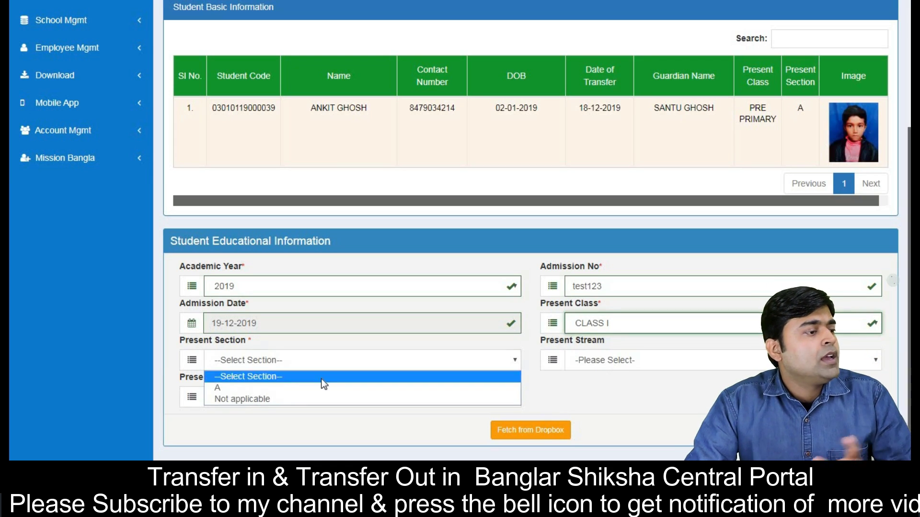
{"action": "left_click", "coordinate": [340, 362]}
{"action": "left_click", "coordinate": [303, 387]}
{"action": "left_click", "coordinate": [304, 398]}
{"action": "type", "text": "200"}
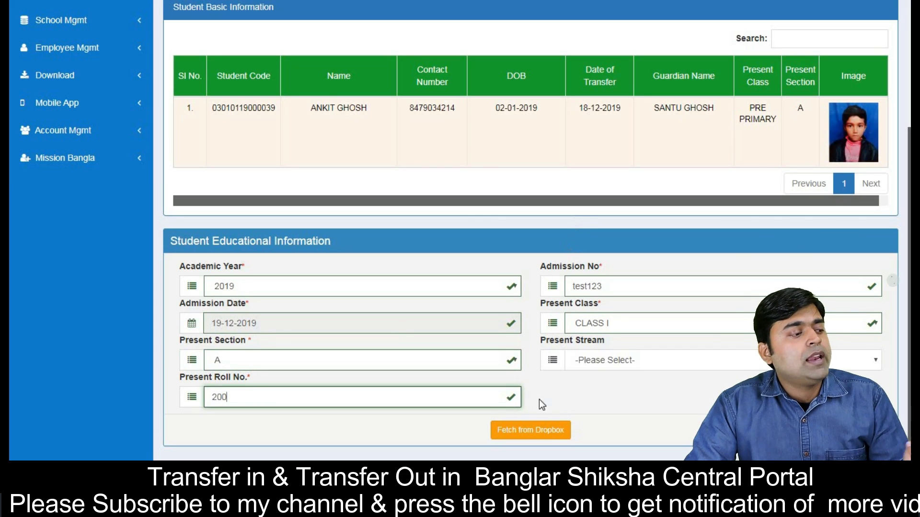
{"action": "left_click", "coordinate": [548, 430]}
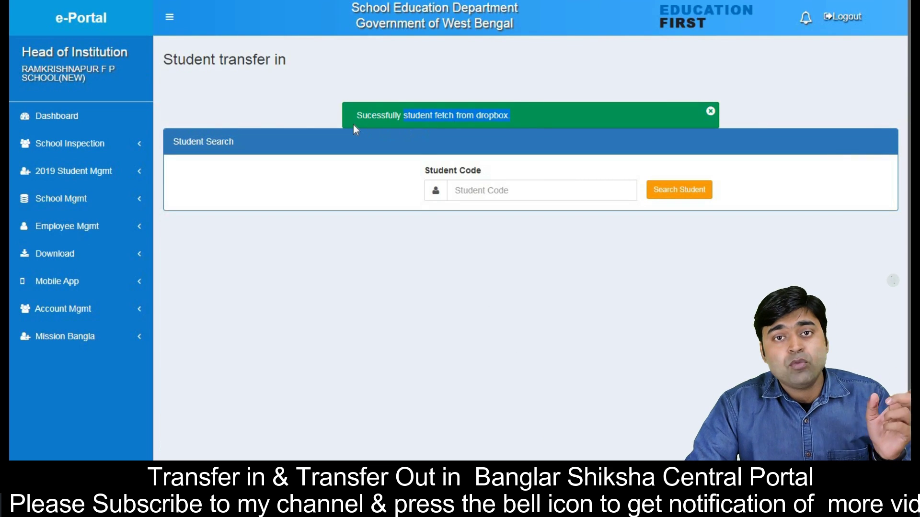
Step: List 2019 students filtered to CLASS I section A and highlight the new roll 200
{"action": "left_click", "coordinate": [86, 175]}
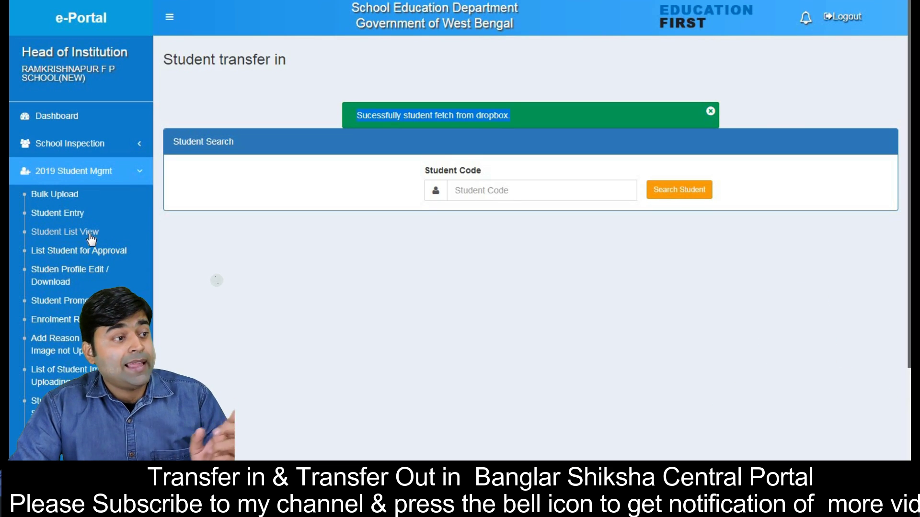
{"action": "left_click", "coordinate": [90, 235]}
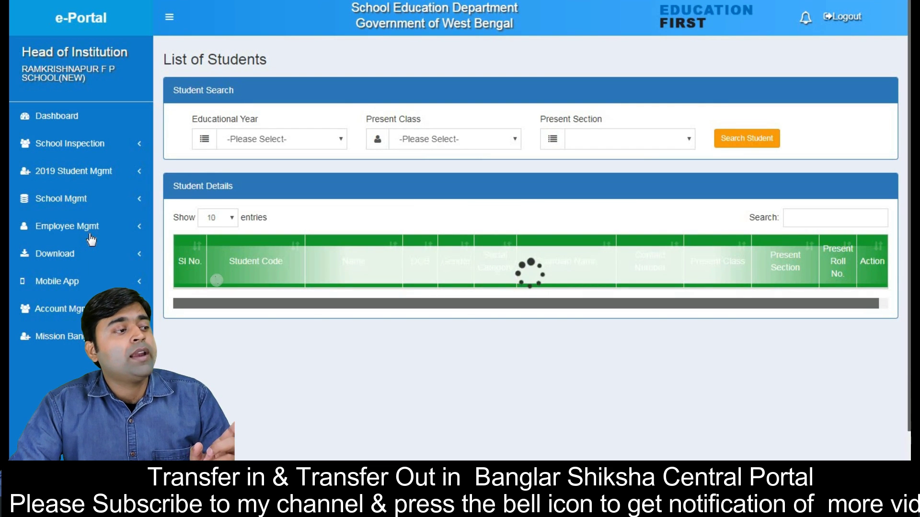
{"action": "left_click", "coordinate": [403, 143]}
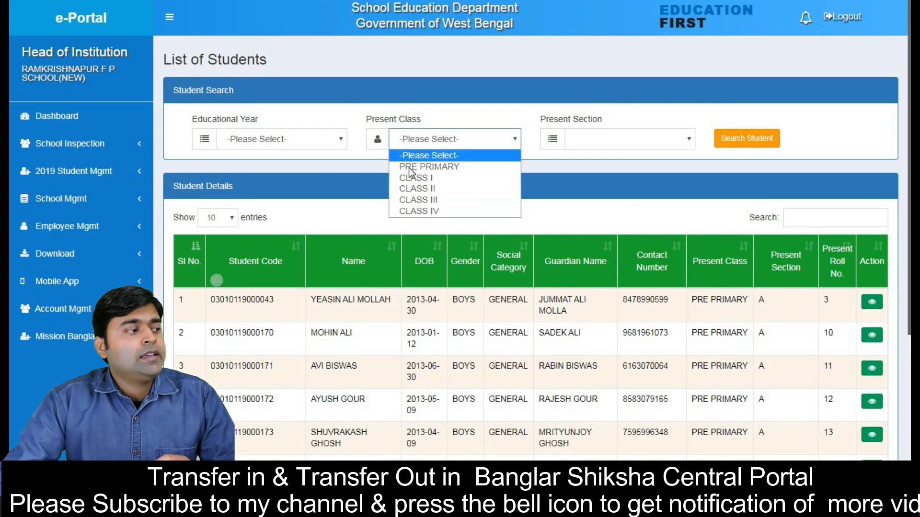
{"action": "left_click", "coordinate": [415, 178]}
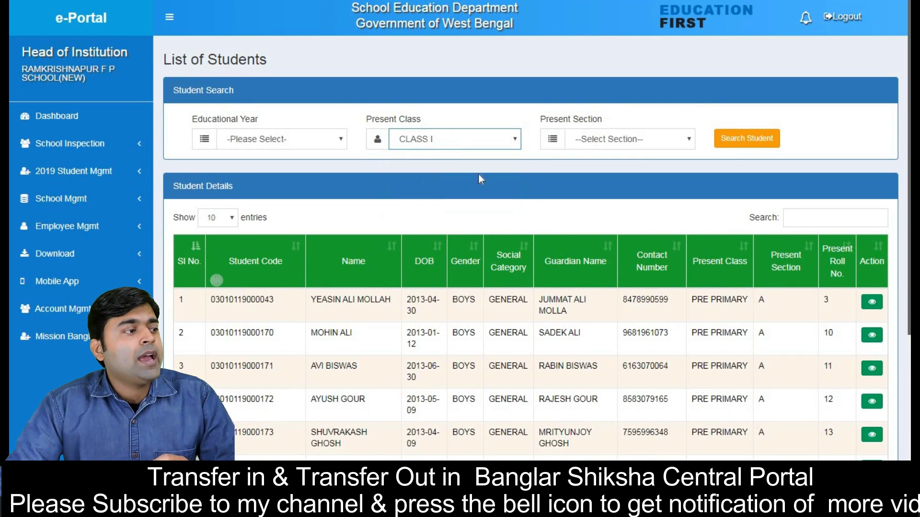
{"action": "left_click", "coordinate": [607, 139]}
{"action": "left_click", "coordinate": [597, 168]}
{"action": "left_click", "coordinate": [766, 140]}
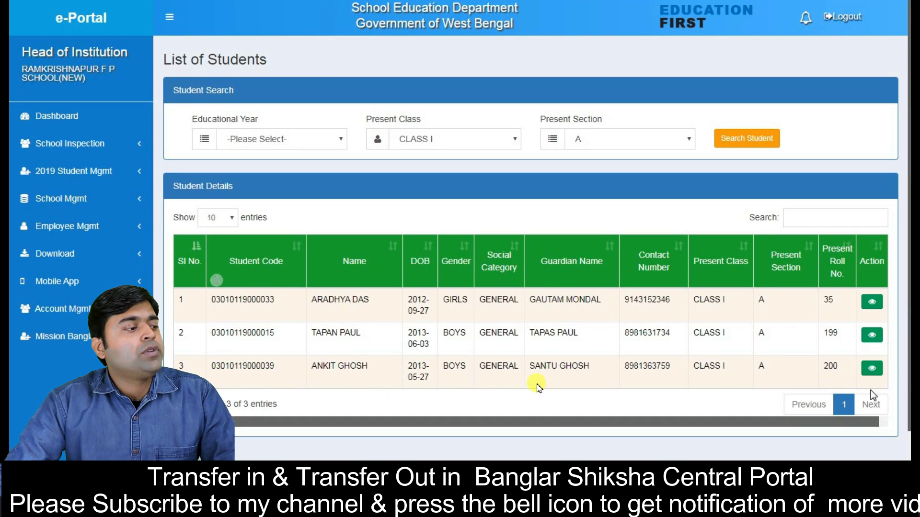
{"action": "double_click", "coordinate": [836, 368]}
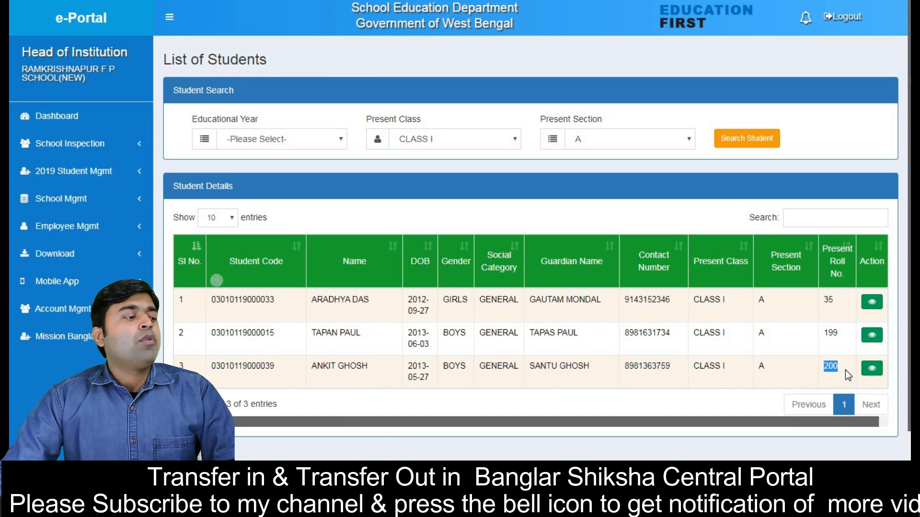